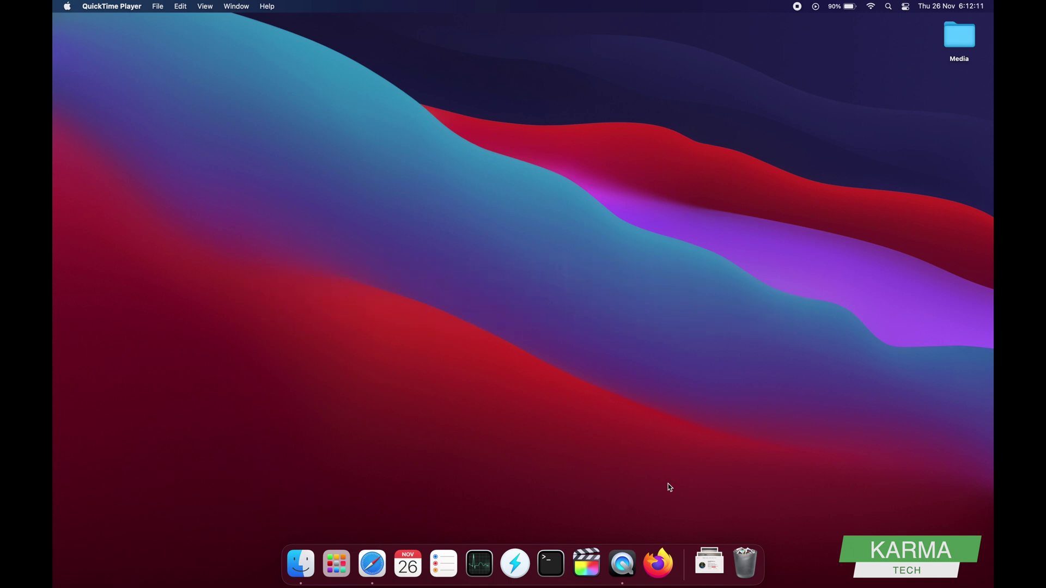
# Launch Firefox from the Dock on the empty desktop.
pyautogui.click(660, 572)
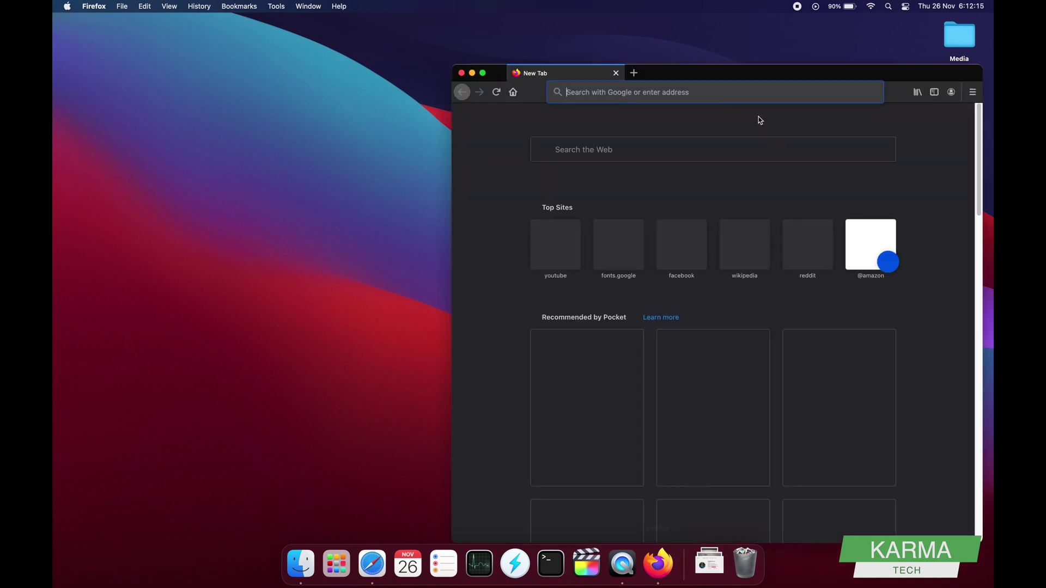
# Move the Firefox window up and to the left.
pyautogui.moveTo(708, 74); pyautogui.dragTo(599, 49)
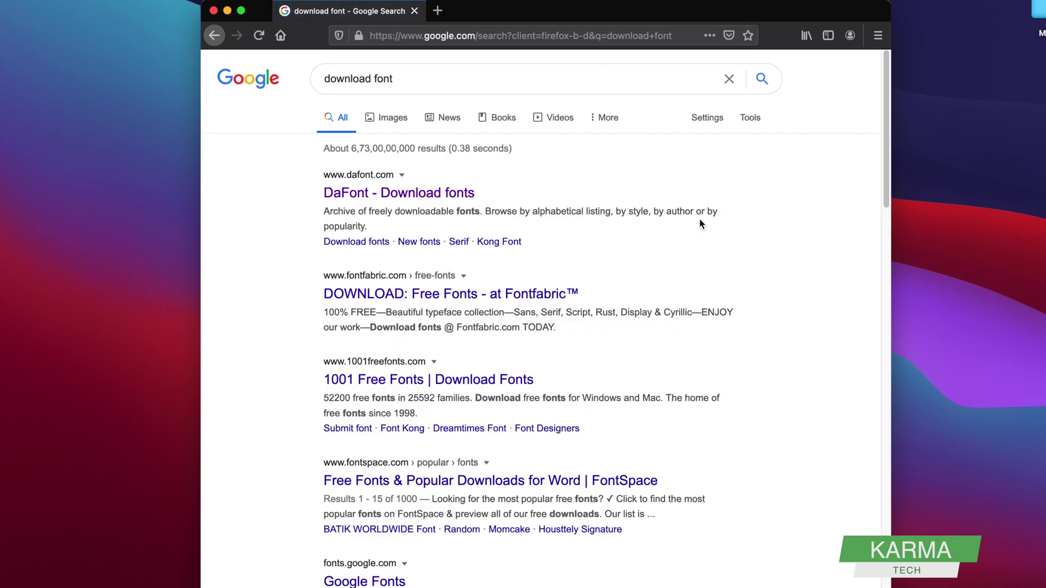
# Download the Homework font from DaFont, saving homework_2.zip to the computer.
pyautogui.click(411, 192)
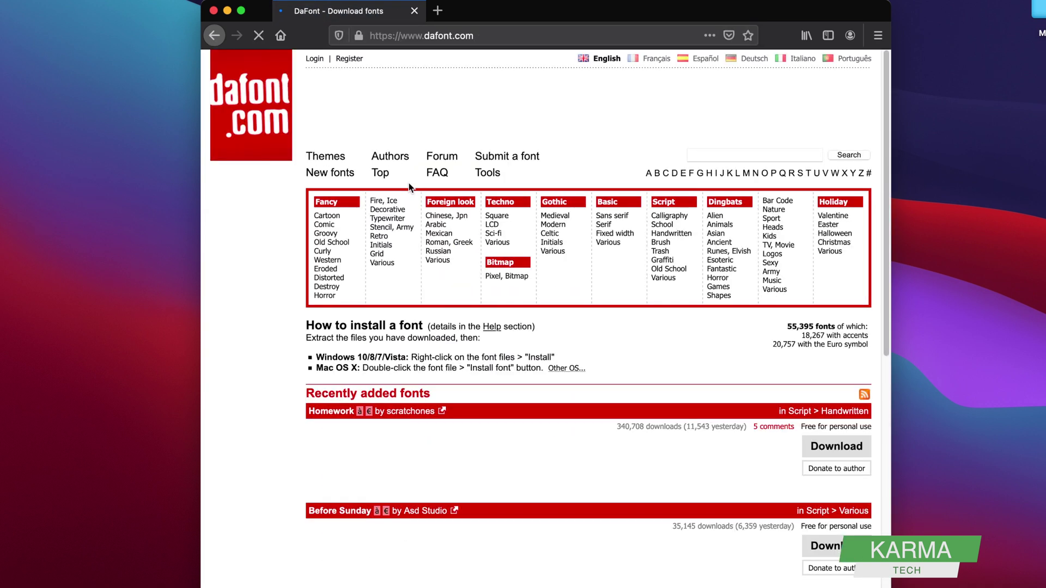
pyautogui.scroll(-3, 521, 244)
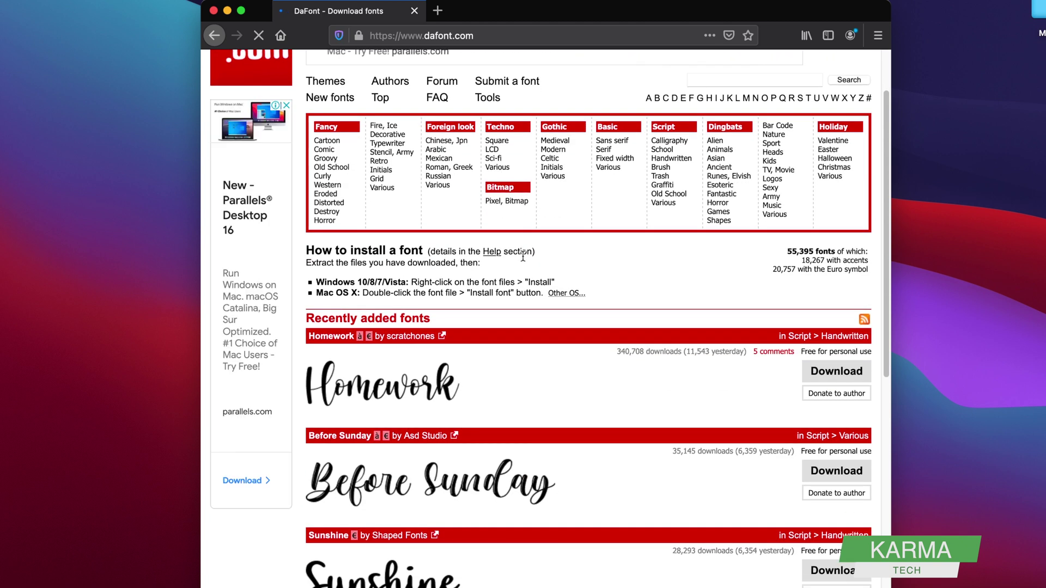
pyautogui.click(827, 377)
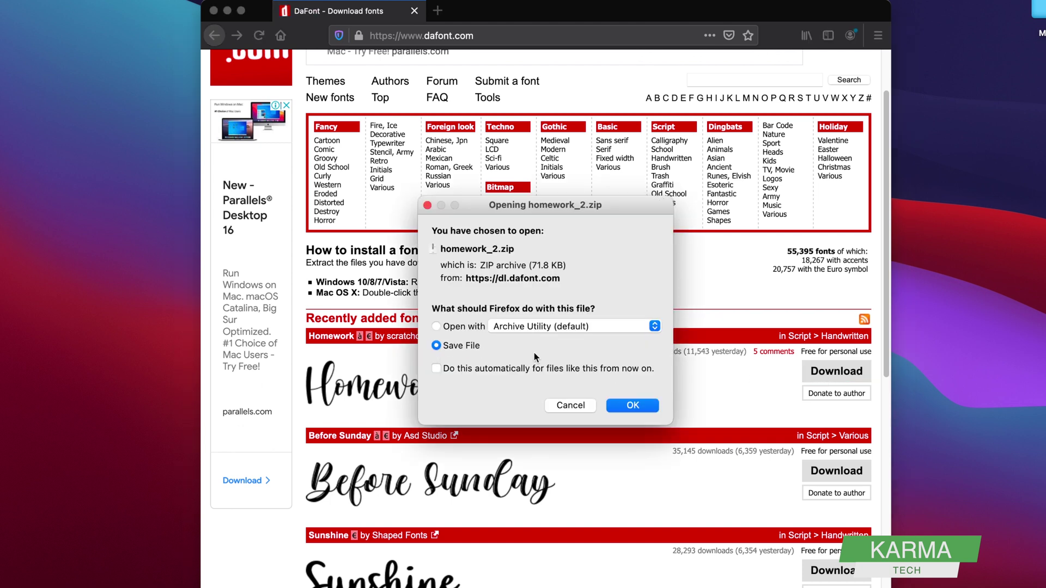
pyautogui.click(621, 406)
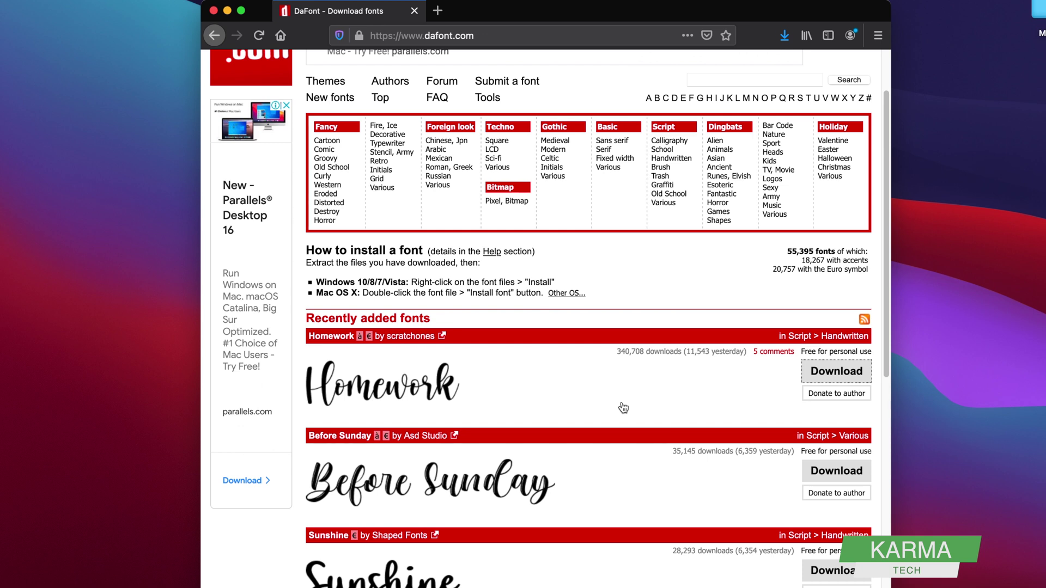
# Close Firefox, confirm homework_2.zip in the Downloads stack, and open a Finder window.
pyautogui.click(214, 11)
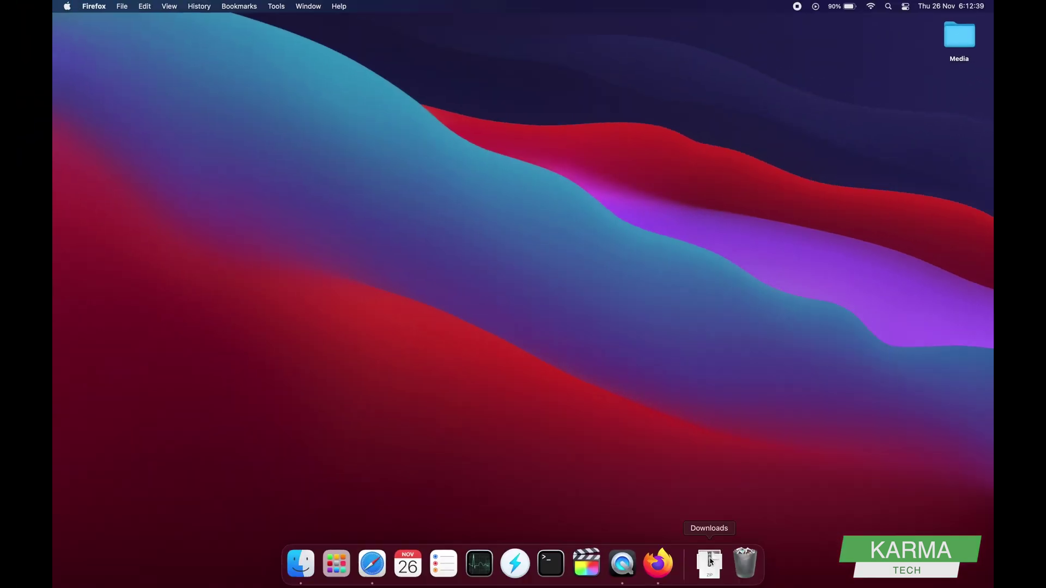
pyautogui.click(710, 565)
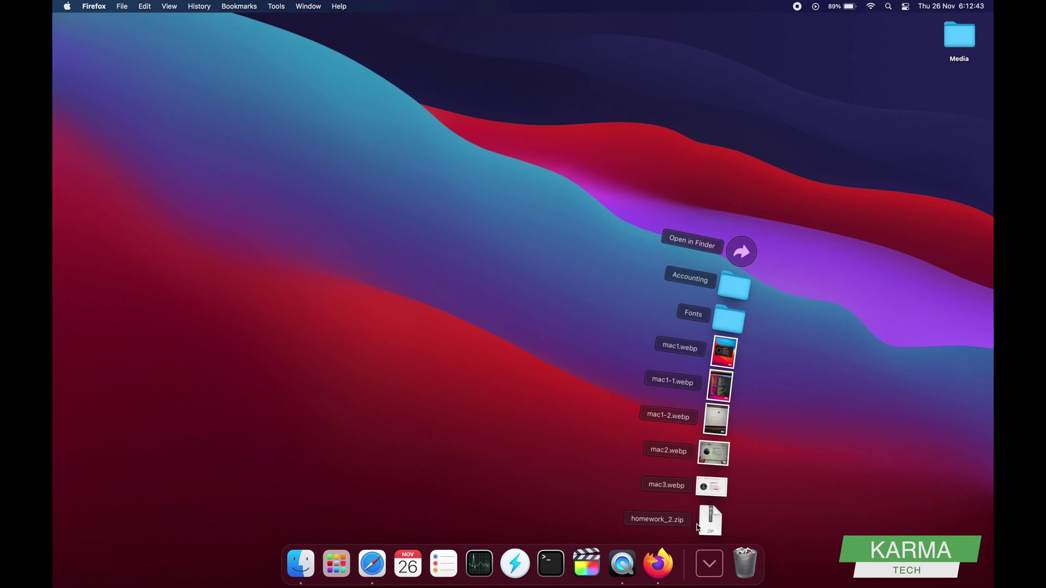
pyautogui.click(711, 563)
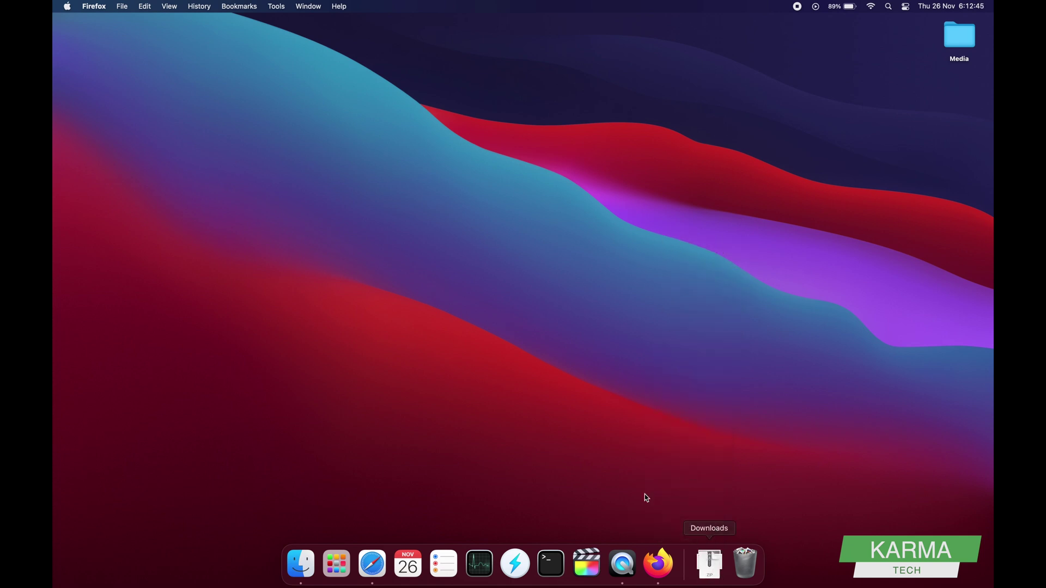
pyautogui.click(301, 567)
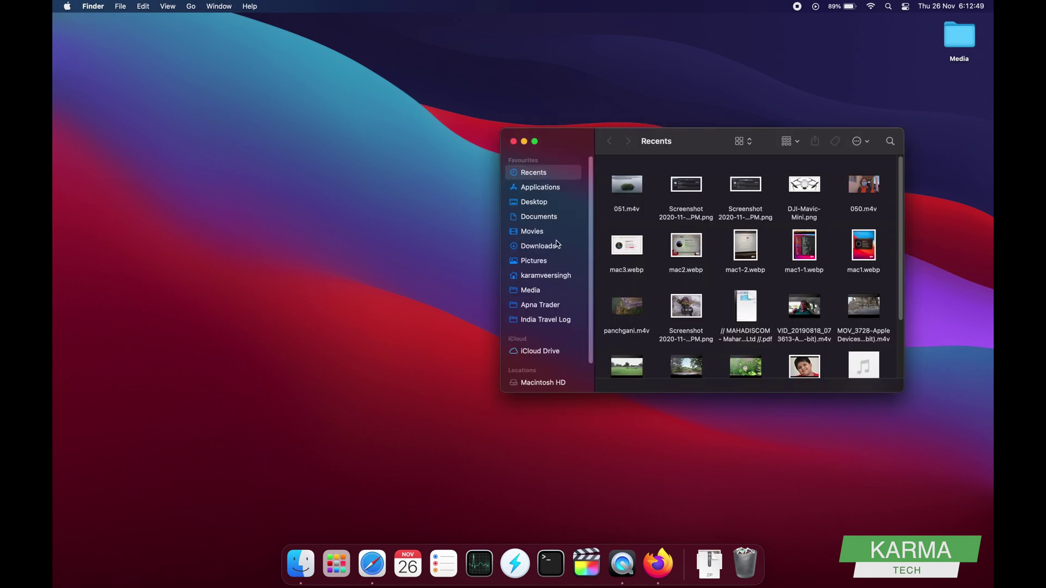
# Unzip homework_2.zip in Downloads and open the extracted Homework.otf in Font Book.
pyautogui.click(545, 248)
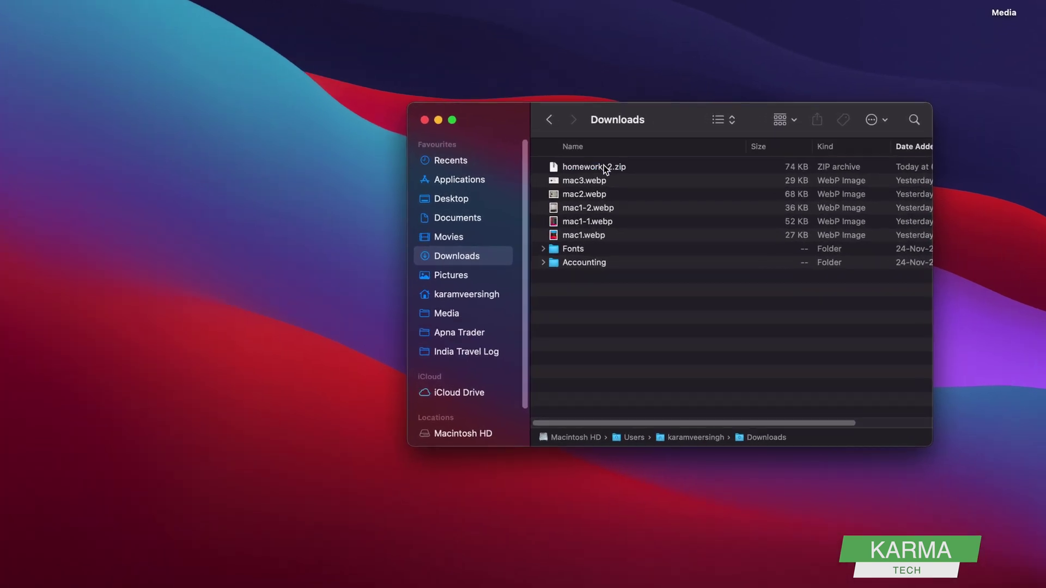
pyautogui.click(652, 177)
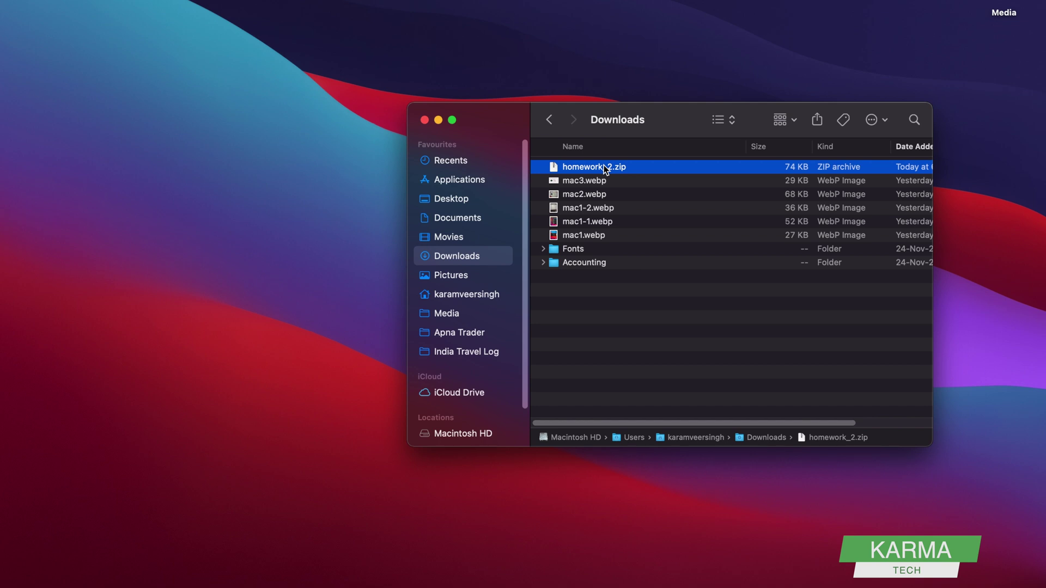
pyautogui.moveTo(651, 121); pyautogui.dragTo(493, 124)
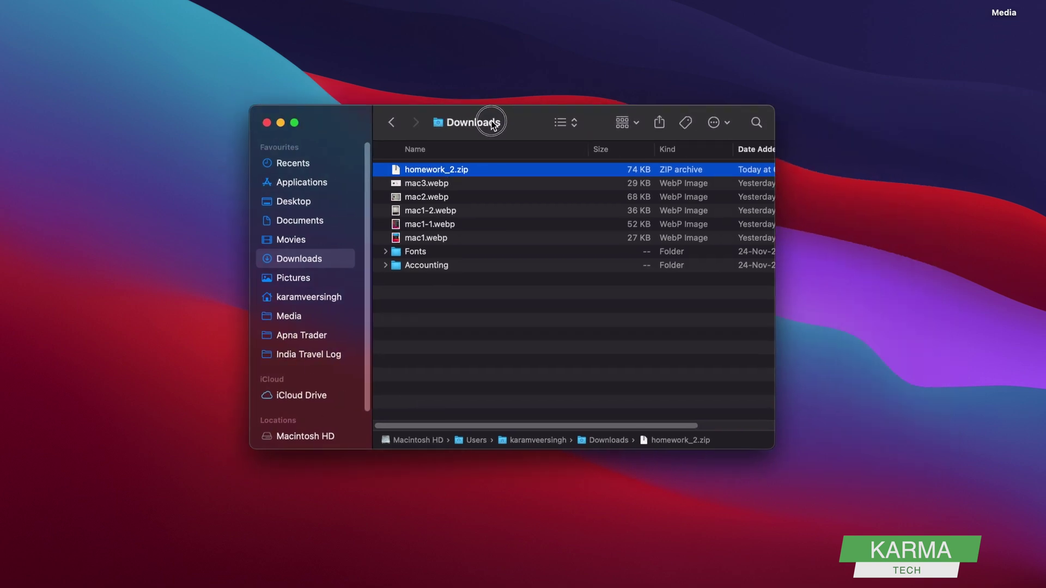
pyautogui.doubleClick(423, 169)
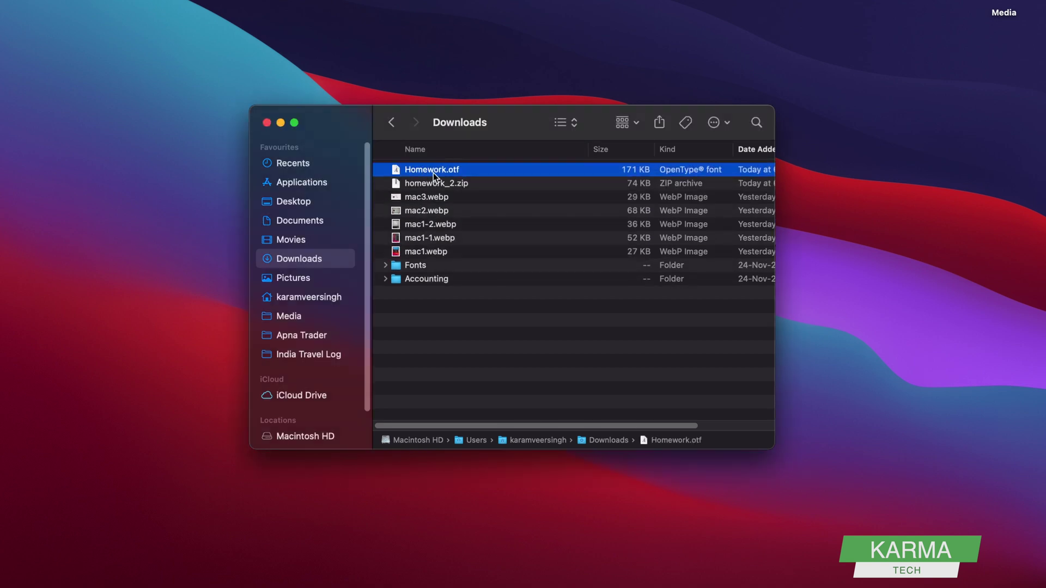
pyautogui.click(436, 188)
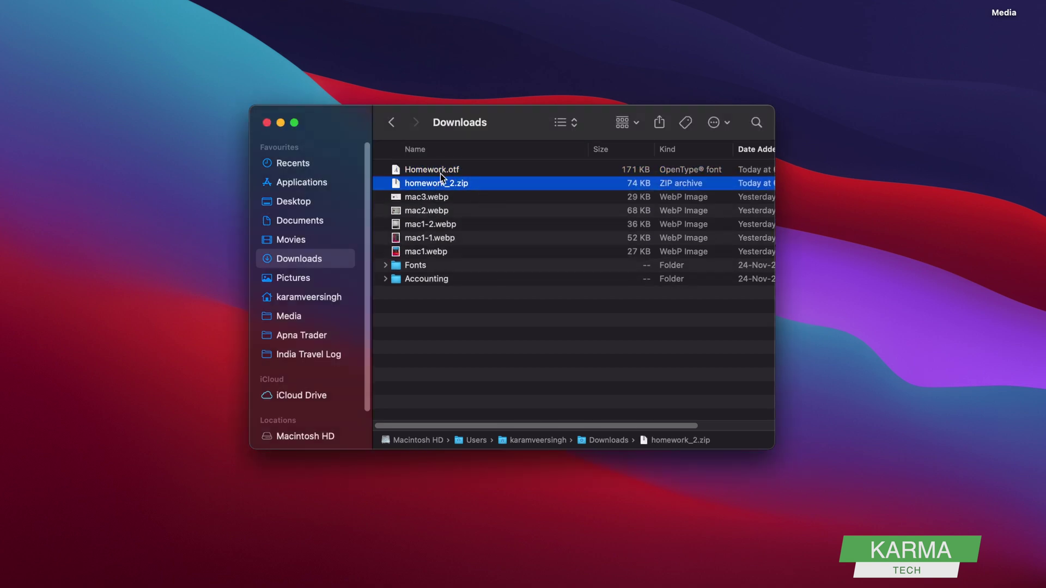
pyautogui.click(442, 170)
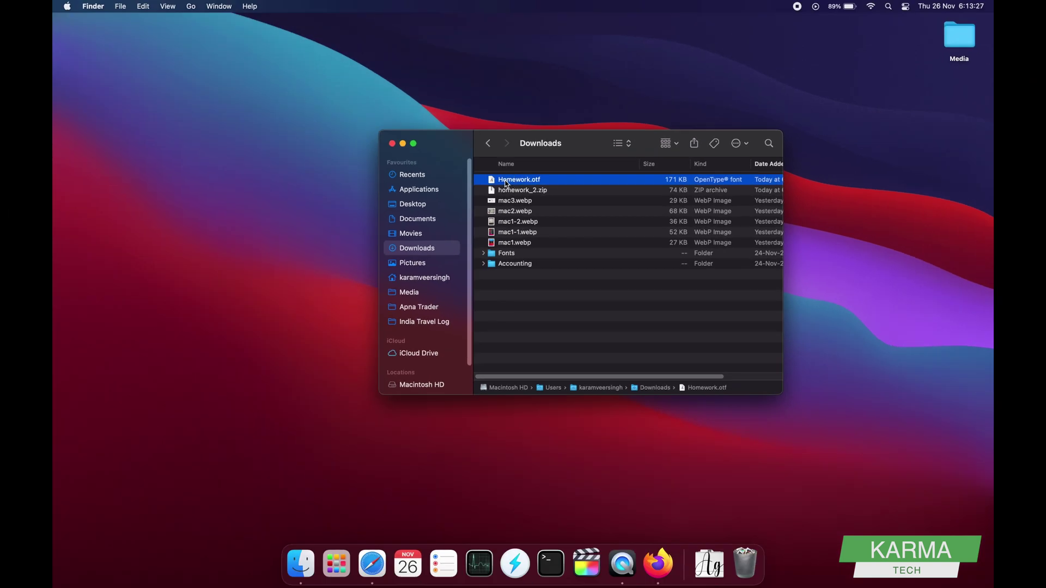
pyautogui.doubleClick(507, 183)
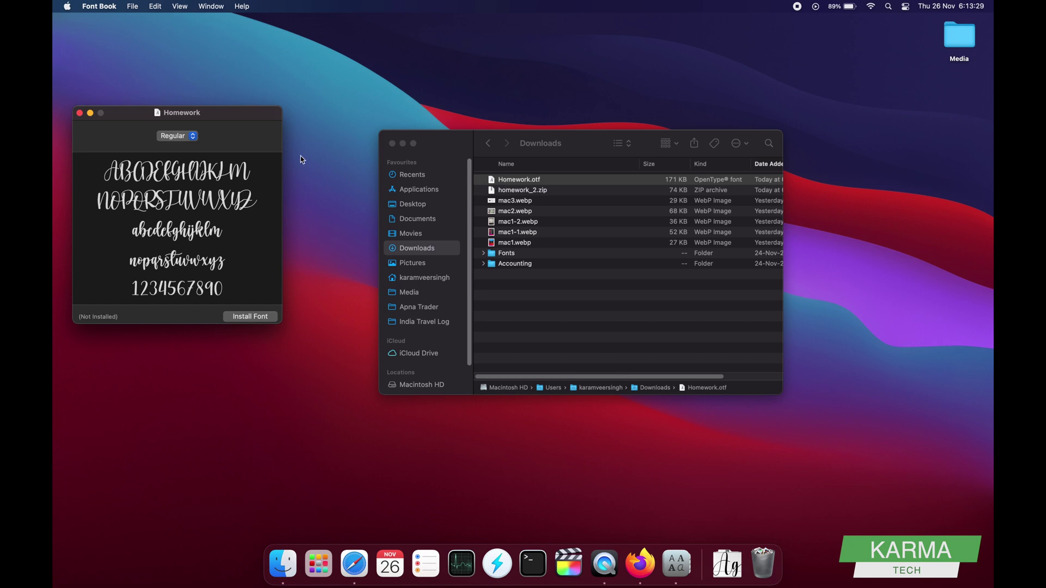
# Install Homework Regular from its preview and confirm it listed as 1 font under User.
pyautogui.moveTo(213, 112); pyautogui.dragTo(347, 172)
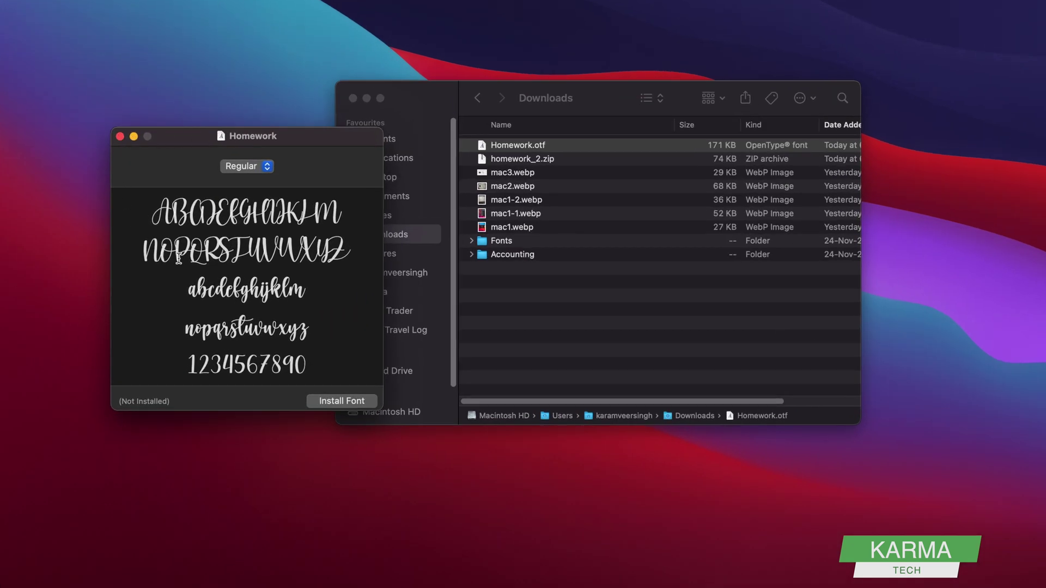
pyautogui.click(267, 167)
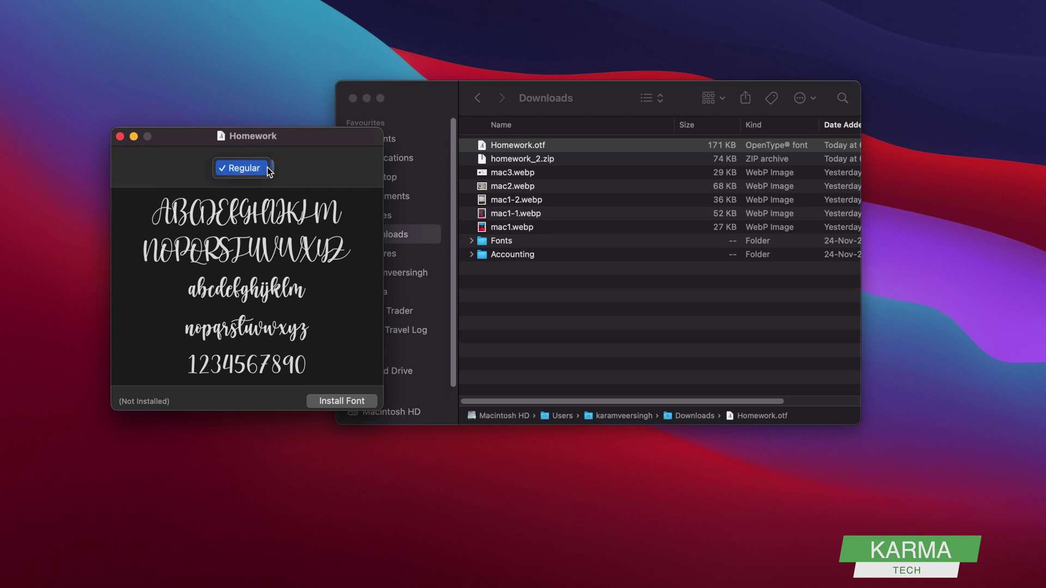
pyautogui.click(269, 170)
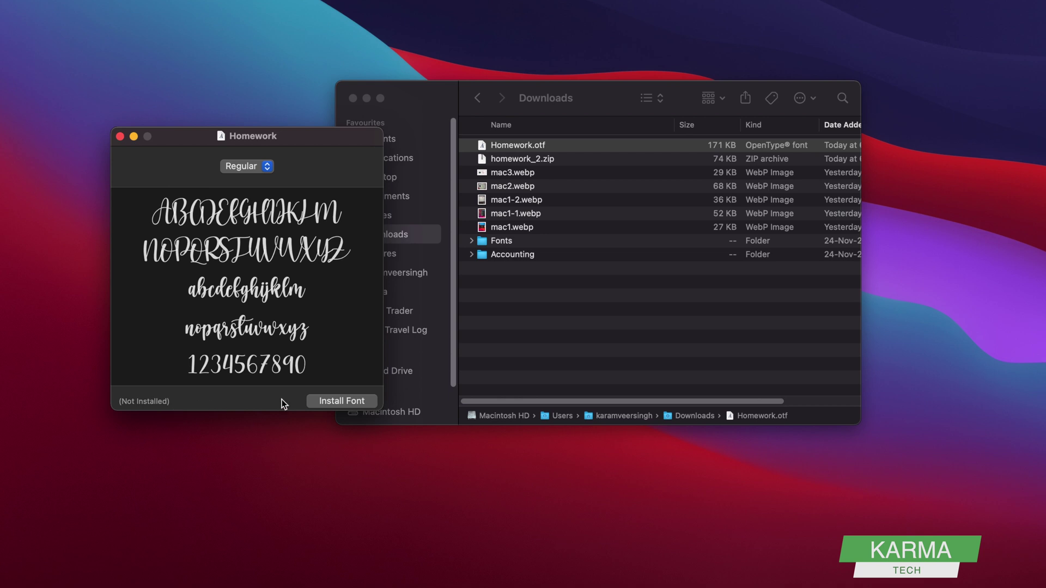
pyautogui.click(351, 403)
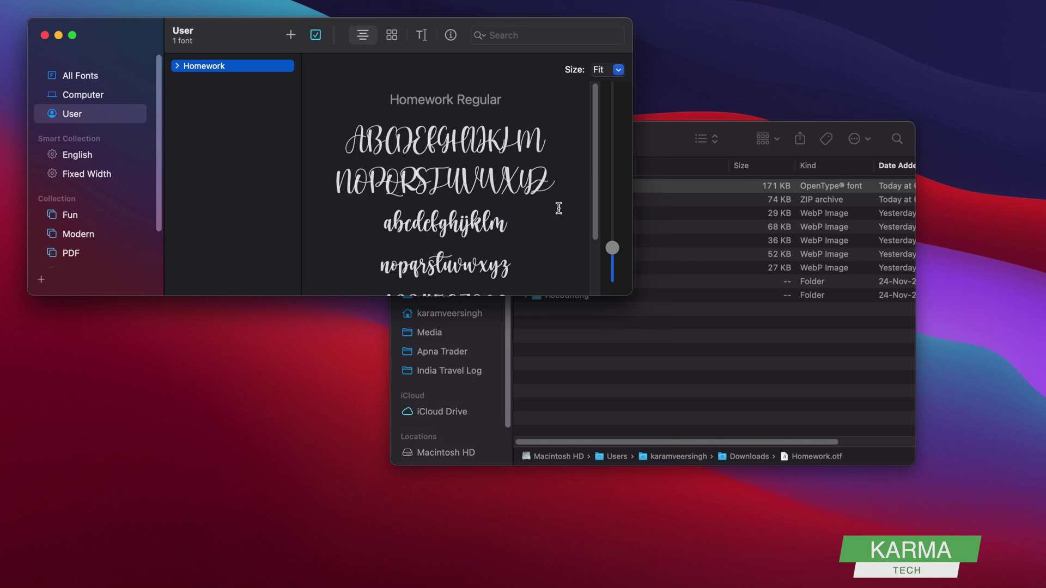
pyautogui.scroll(-3, 558, 208)
pyautogui.scroll(3, 559, 208)
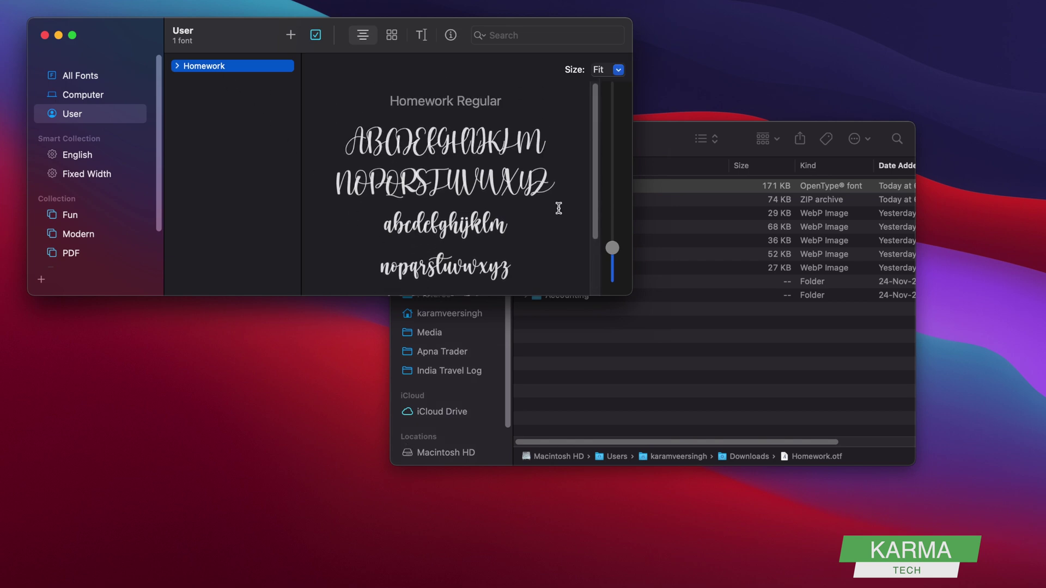
pyautogui.scroll(-1, 558, 208)
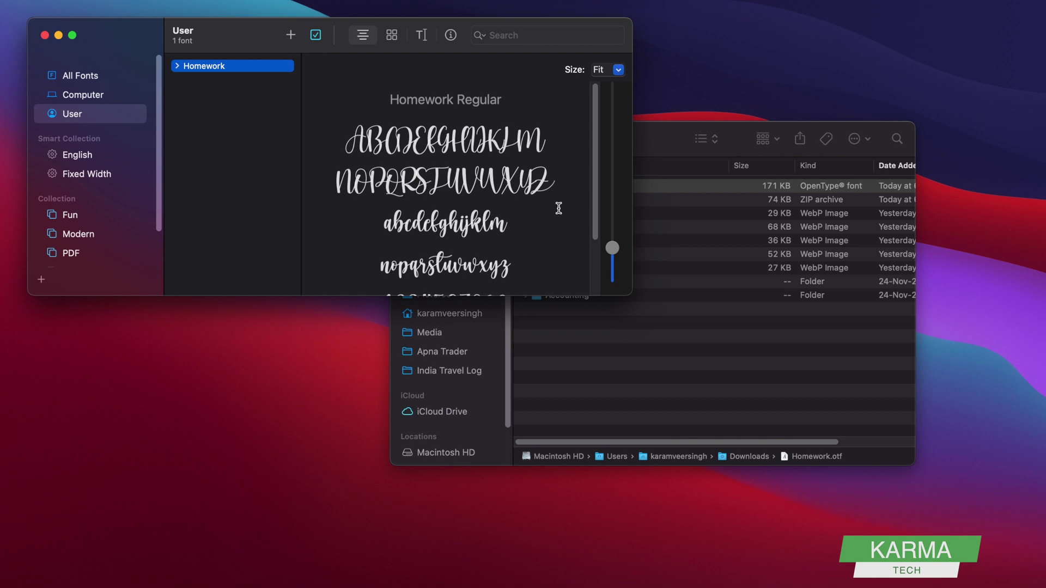
pyautogui.click(662, 138)
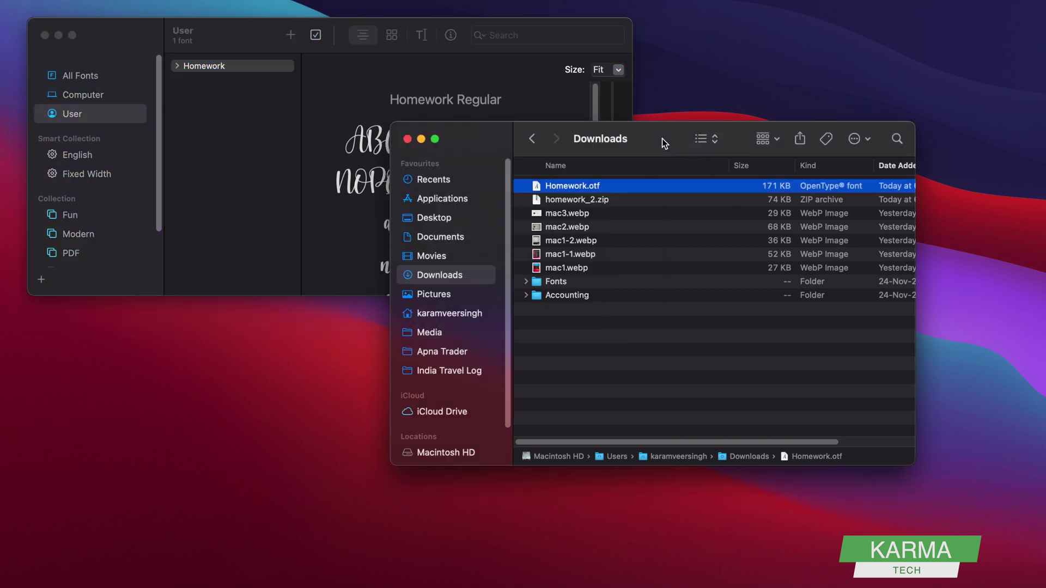
# Open Downloads/Fonts/Roboto and select Roboto-Black.ttf.
pyautogui.doubleClick(555, 282)
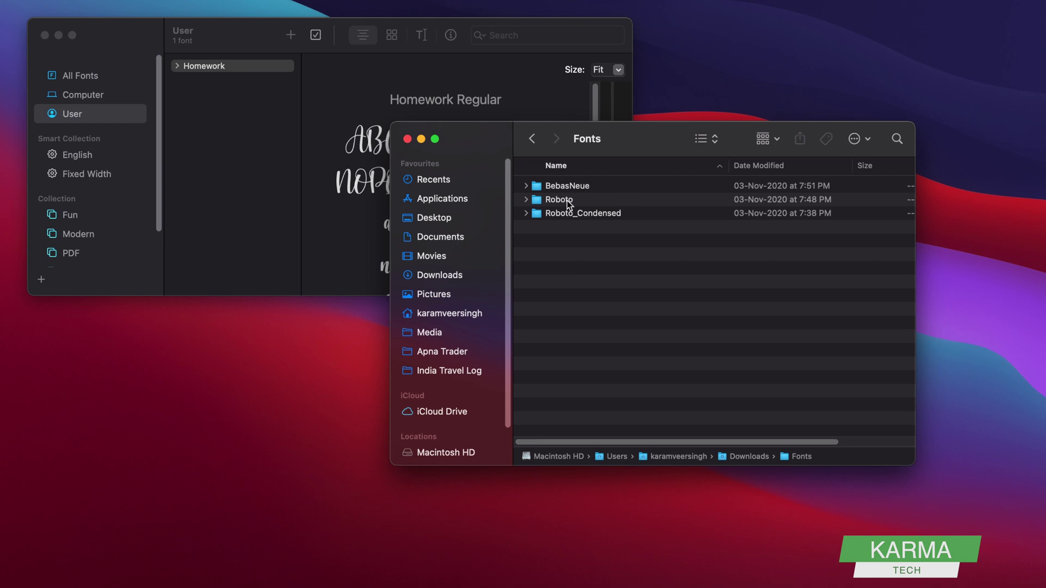
pyautogui.doubleClick(555, 200)
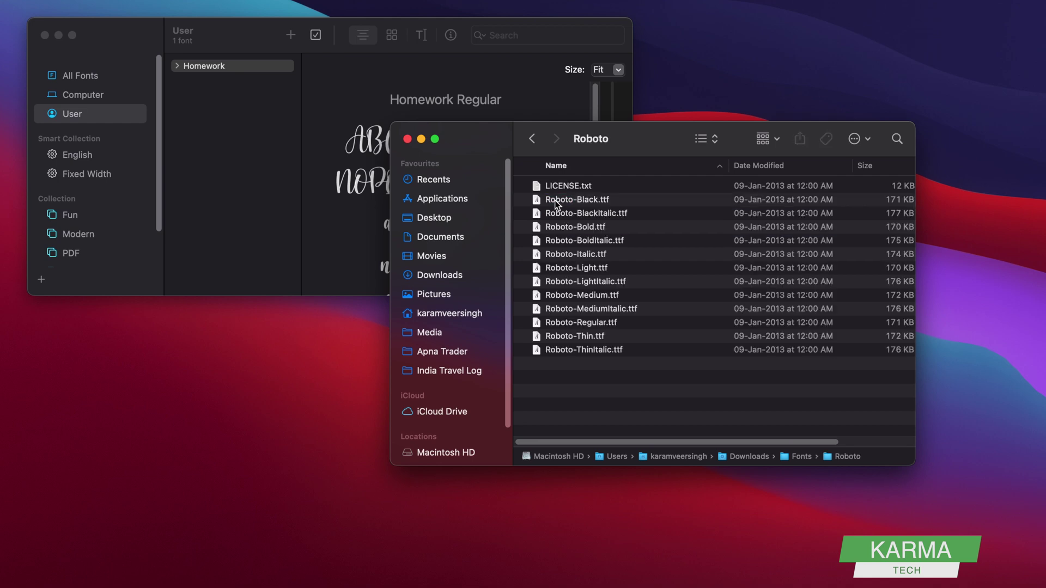
pyautogui.click(600, 196)
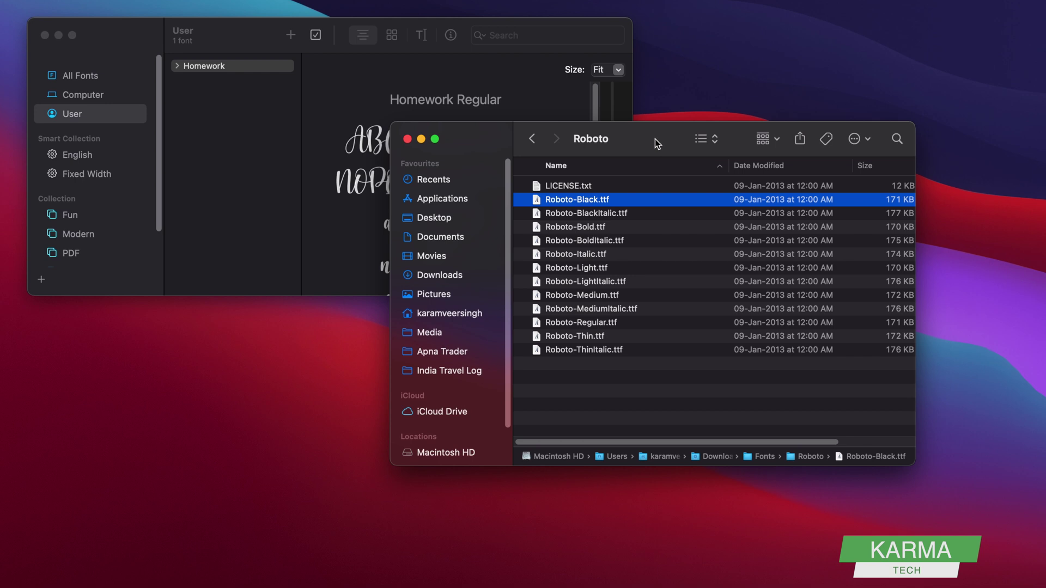
# Install the Roboto Black and Roboto Black Italic styles from their previews.
pyautogui.moveTo(655, 139); pyautogui.dragTo(704, 193)
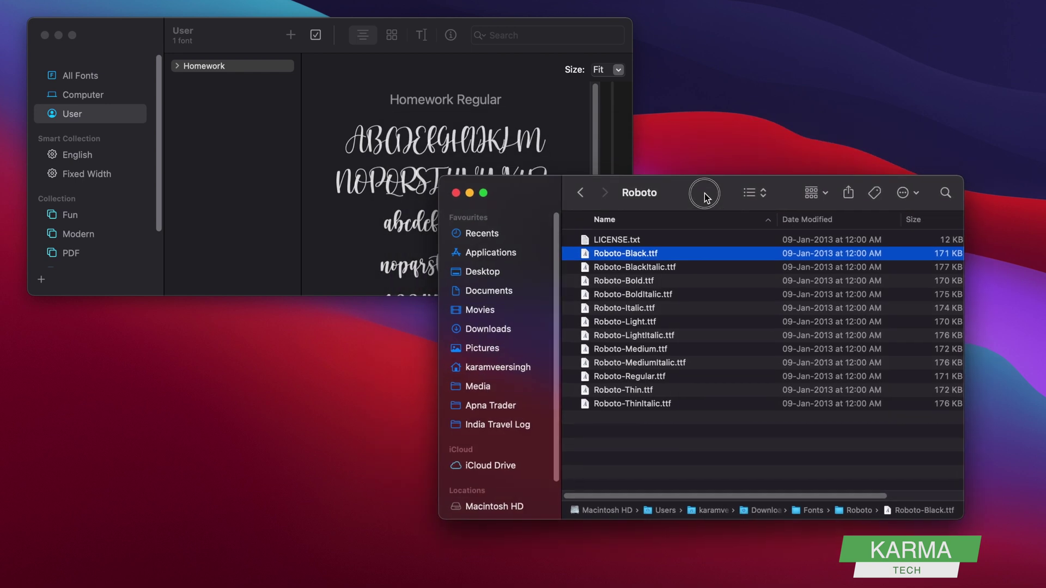
pyautogui.doubleClick(623, 253)
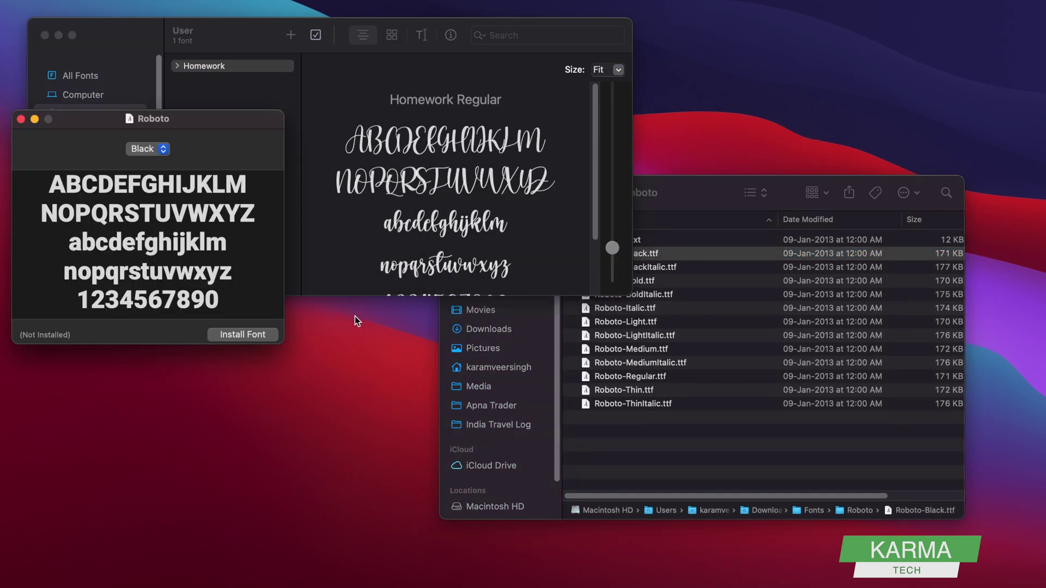
pyautogui.click(243, 335)
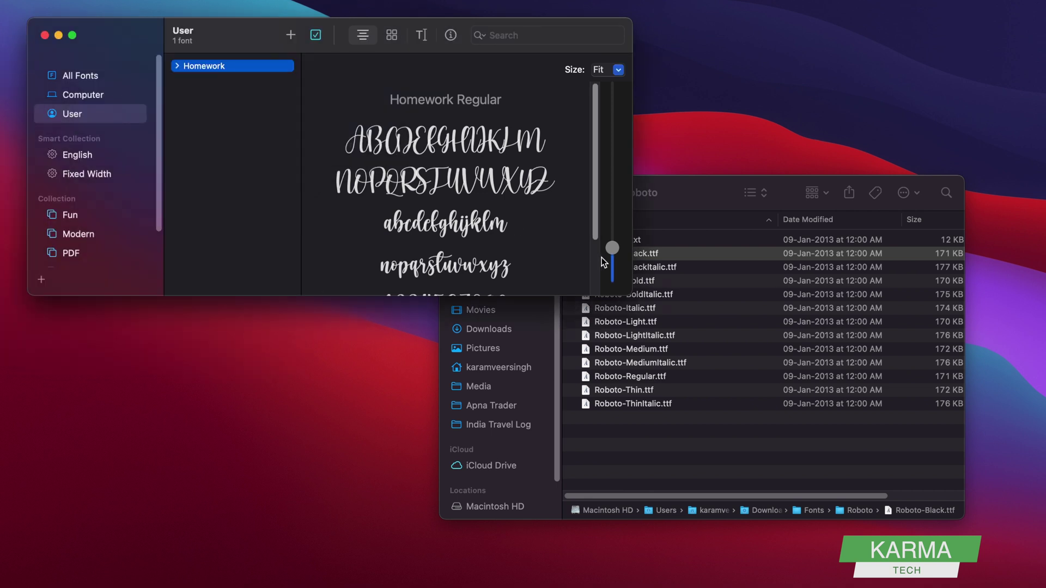
pyautogui.click(650, 270)
pyautogui.doubleClick(650, 268)
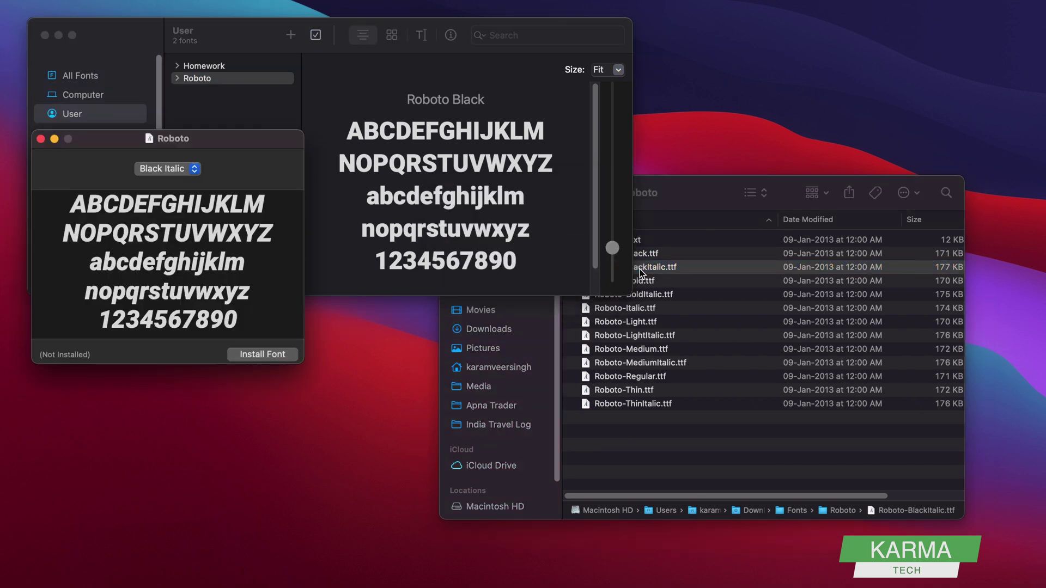
pyautogui.click(263, 354)
# Install the Roboto Bold and Roboto Bold Italic styles from their previews.
pyautogui.doubleClick(643, 281)
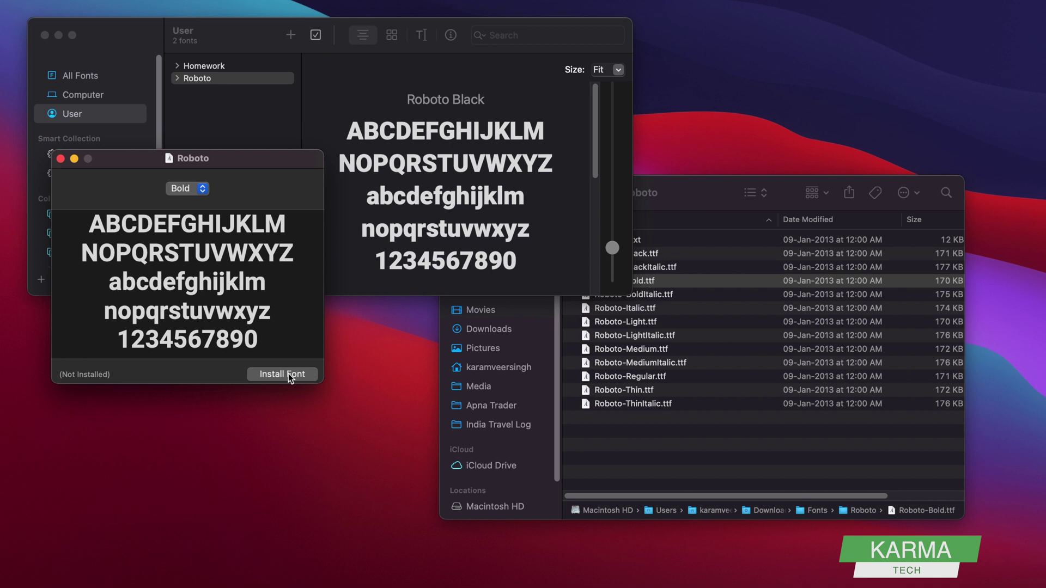
pyautogui.click(288, 374)
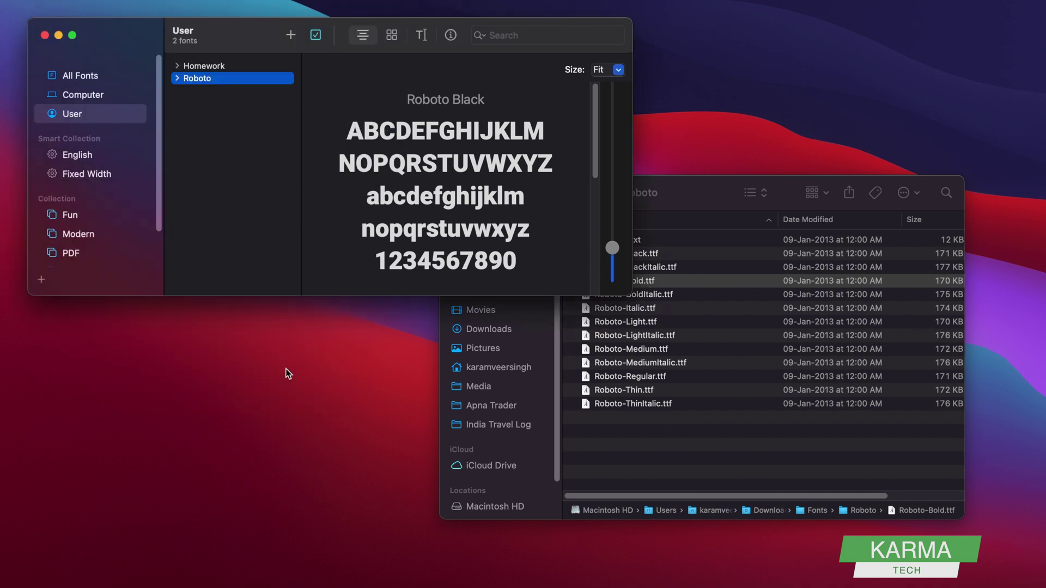
pyautogui.click(44, 35)
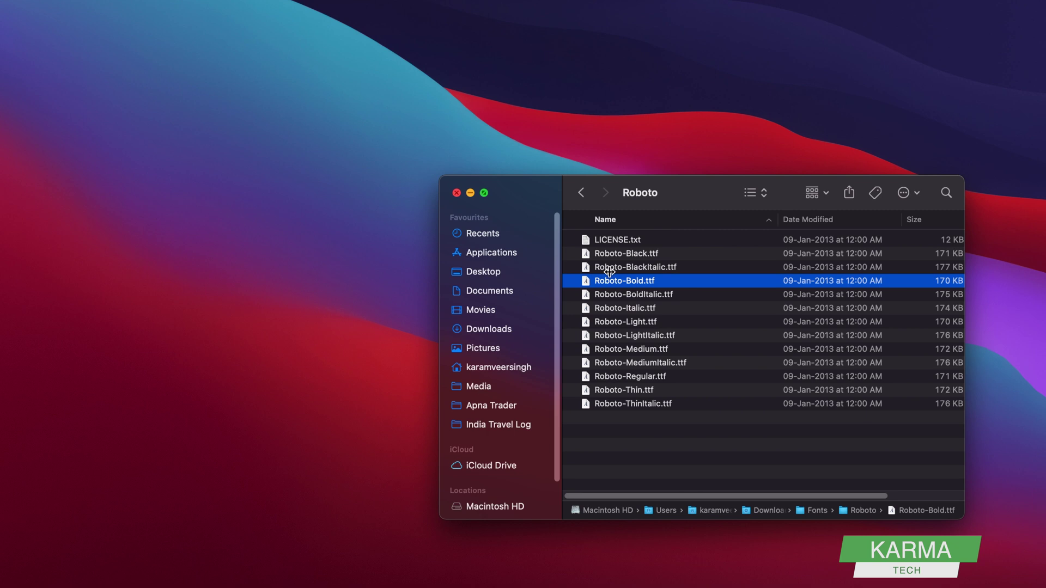
pyautogui.click(631, 294)
pyautogui.doubleClick(632, 295)
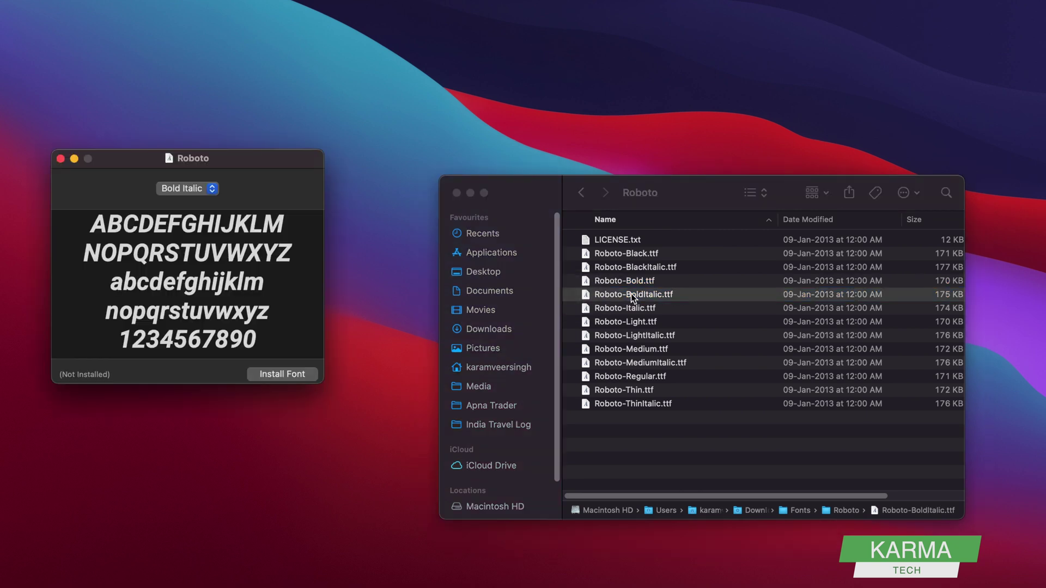
pyautogui.click(273, 375)
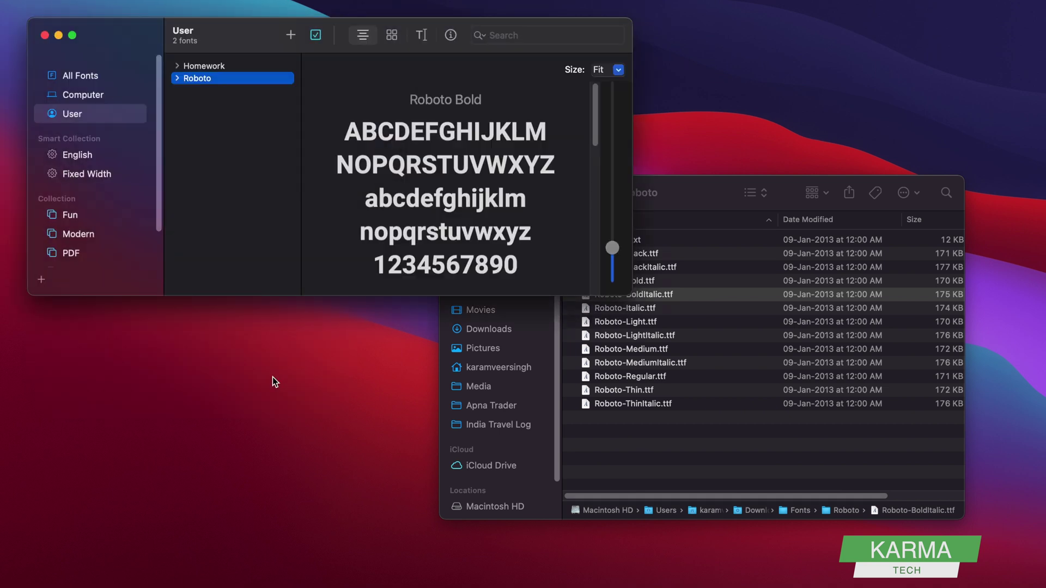
# Review the Homework and Roboto previews, then select Roboto-BlackItalic.ttf back in Finder.
pyautogui.click(200, 68)
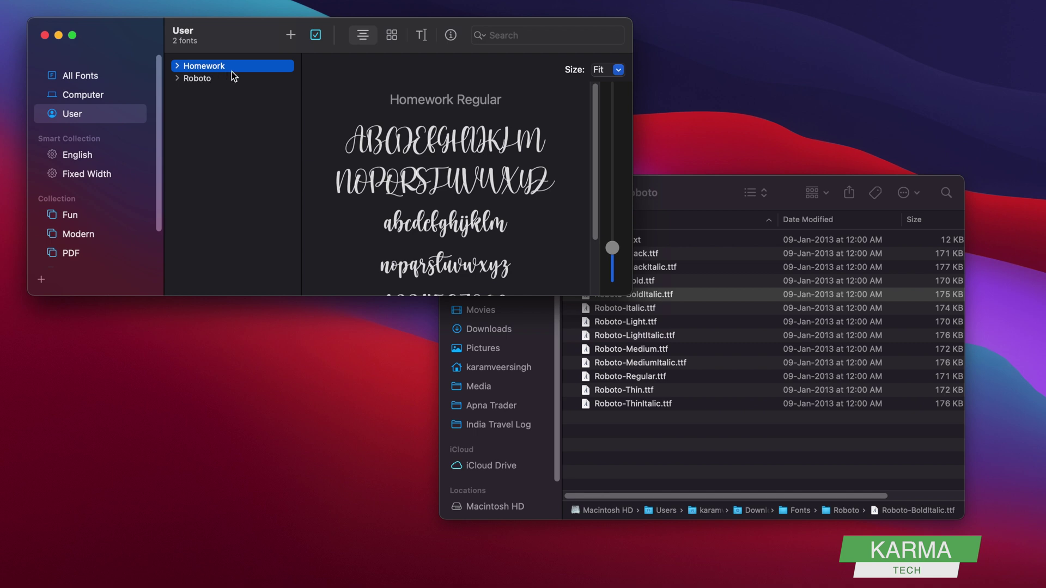
pyautogui.click(199, 83)
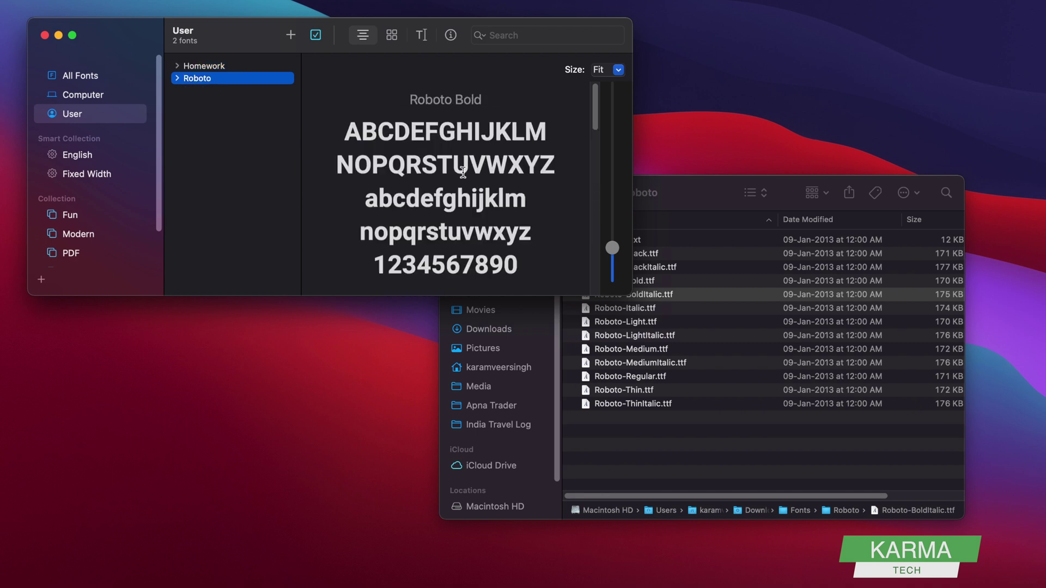
pyautogui.scroll(-4, 408, 128)
pyautogui.scroll(4, 436, 153)
pyautogui.scroll(-1, 500, 128)
pyautogui.scroll(-10, 501, 128)
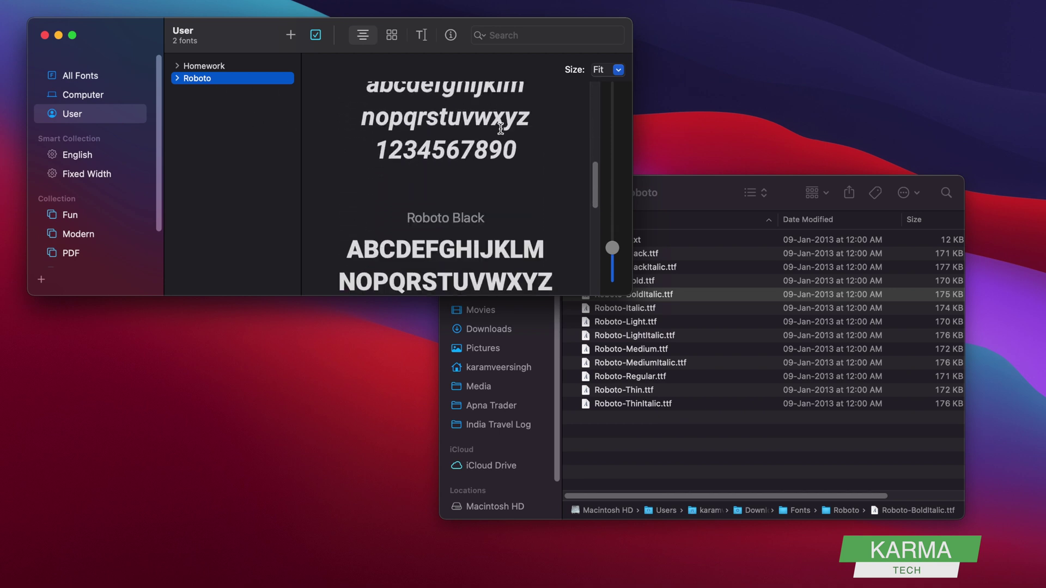
pyautogui.scroll(-10, 487, 191)
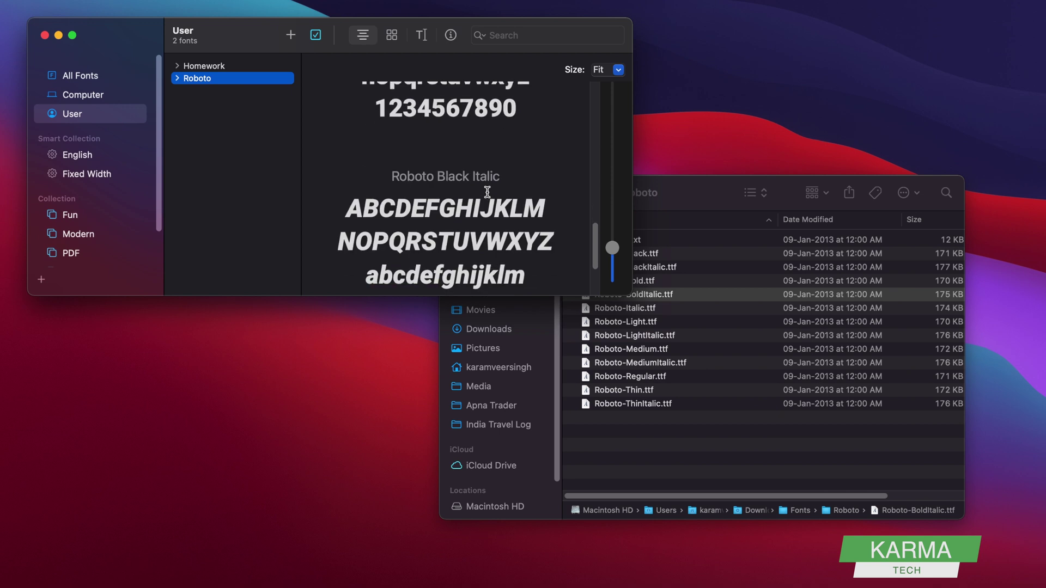
pyautogui.click(673, 291)
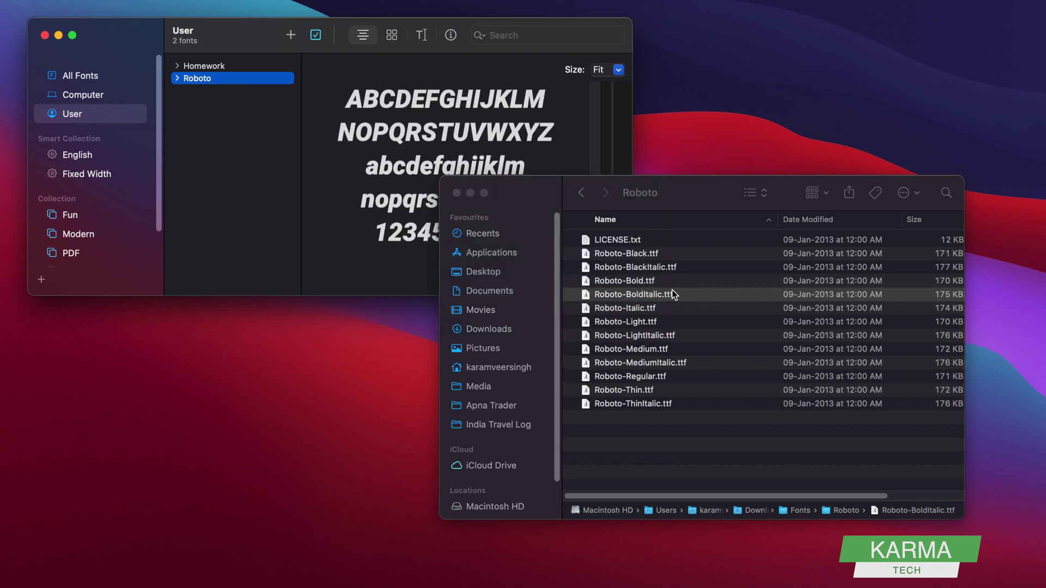
pyautogui.click(672, 268)
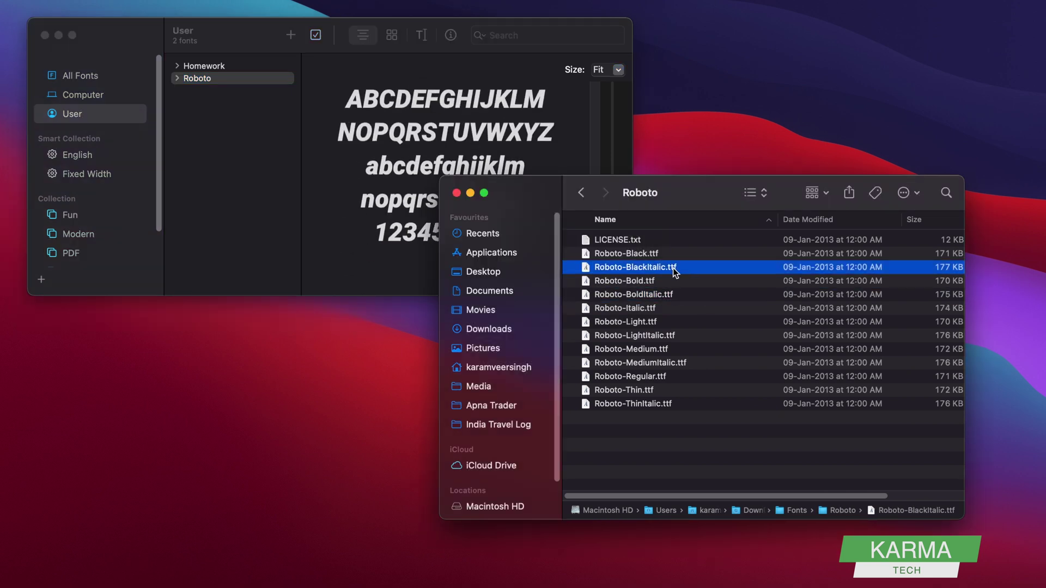
# Select Roboto-Italic.ttf, then close the Roboto folder and quit Font Book.
pyautogui.click(653, 309)
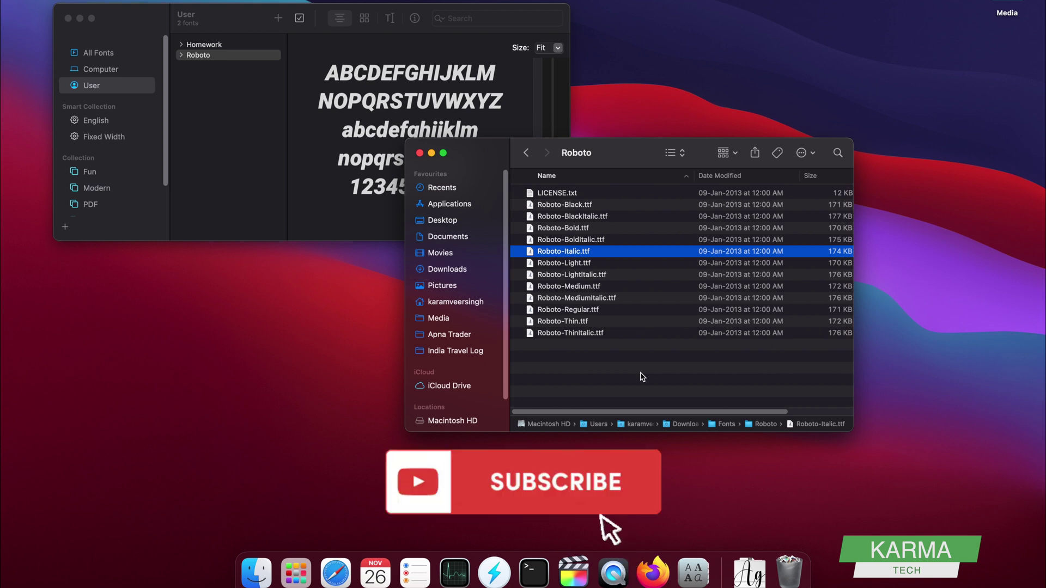
pyautogui.click(419, 153)
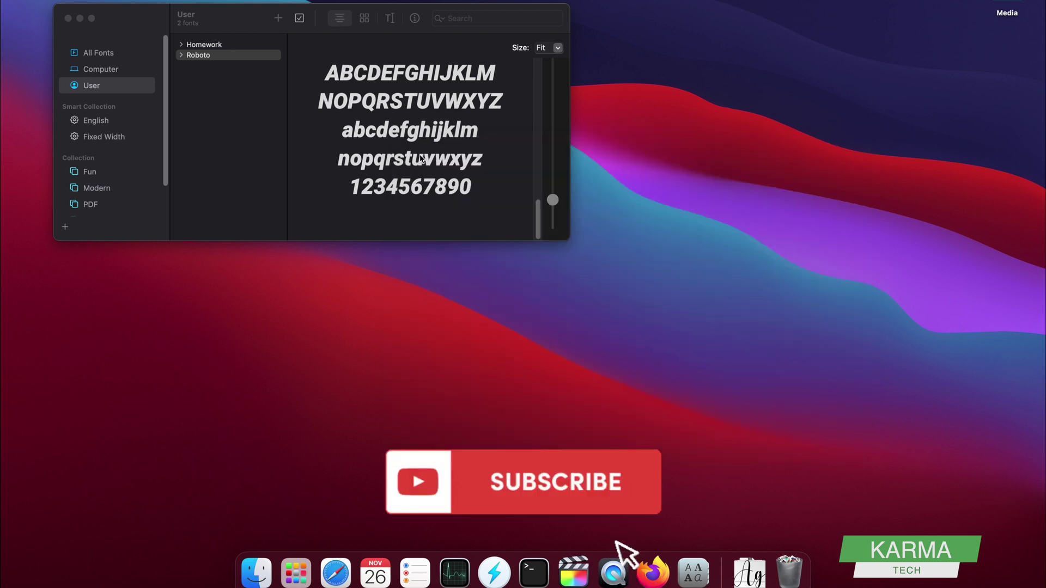
pyautogui.click(69, 19)
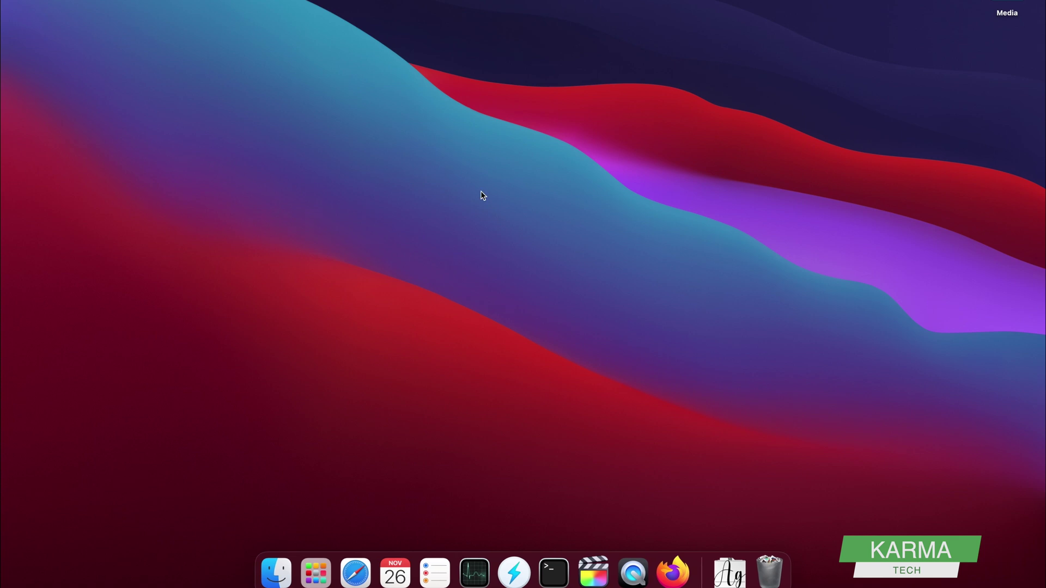